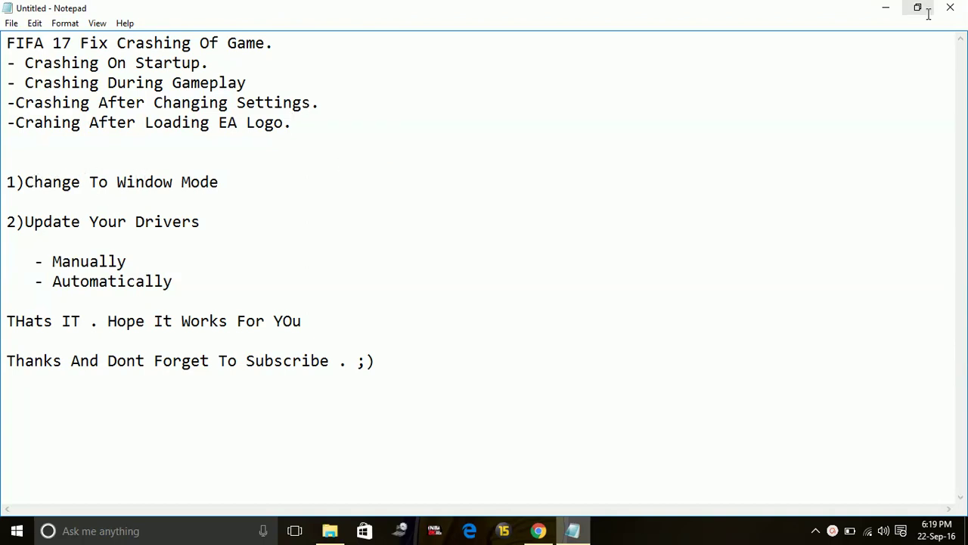
# Step: Minimize the Notepad notes and open the properties of the Grand Theft Auto V desktop shortcut
pyautogui.click(889, 7)
pyautogui.click(885, 9)
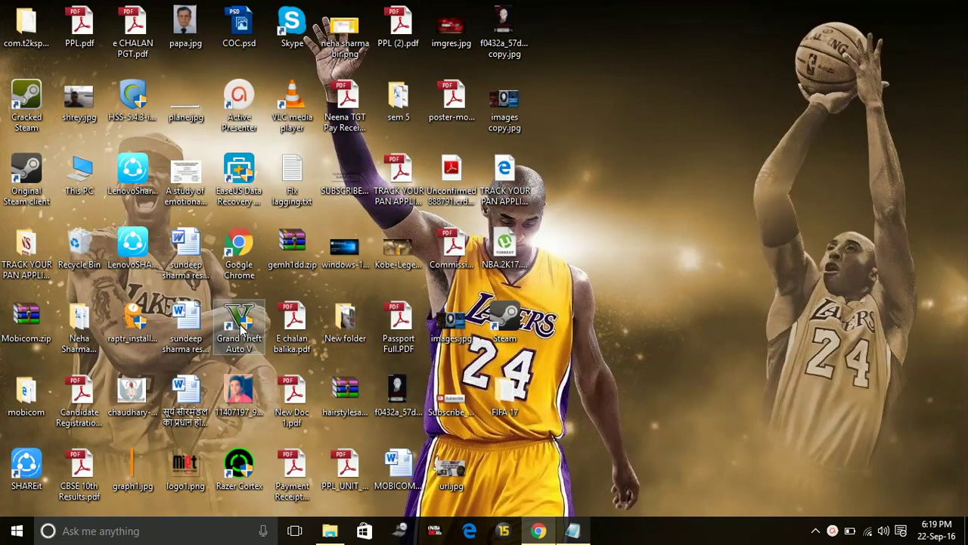
pyautogui.doubleClick(241, 328)
pyautogui.rightClick(241, 342)
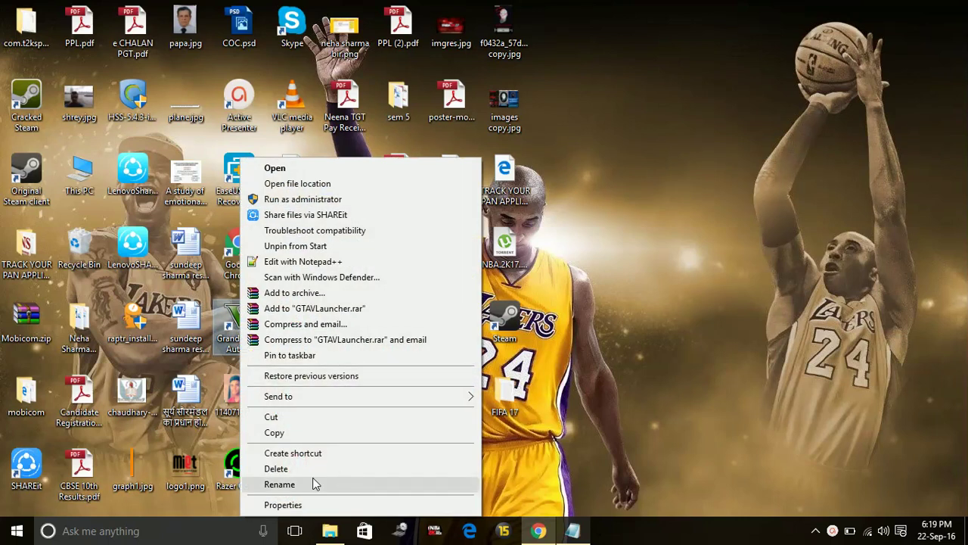
pyautogui.click(283, 505)
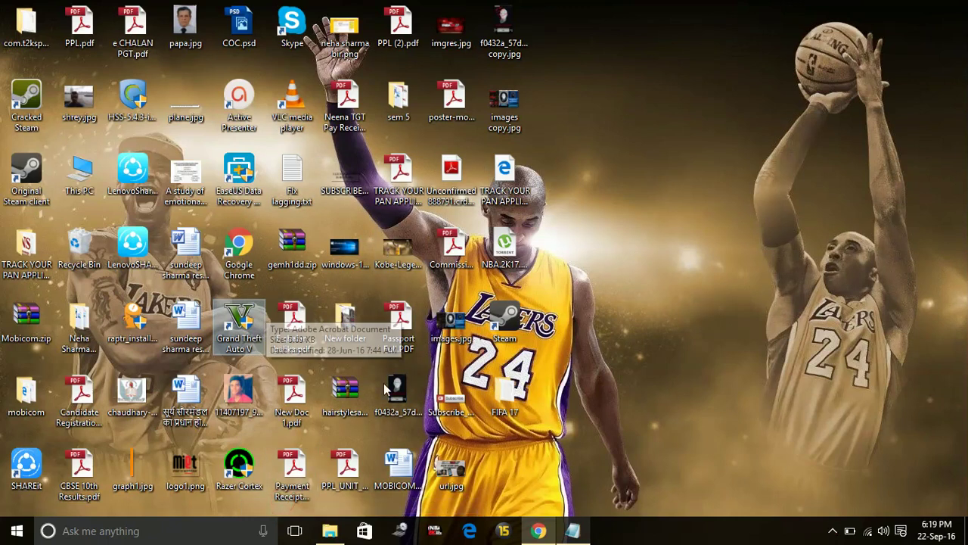
pyautogui.rightClick(245, 340)
pyautogui.click(301, 505)
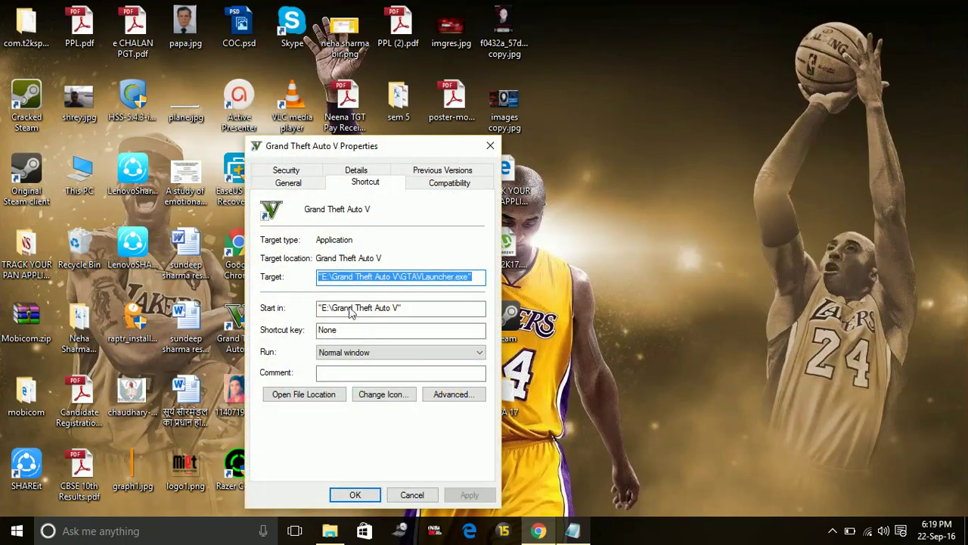
# Step: Set the Grand Theft Auto V shortcut to run in a normal window and apply the change with administrator permission
pyautogui.click(352, 353)
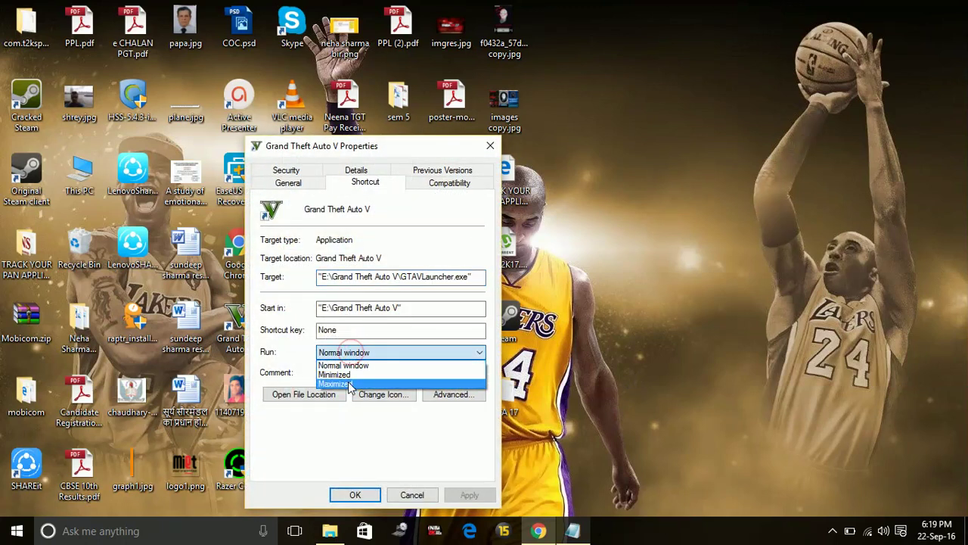
pyautogui.click(342, 366)
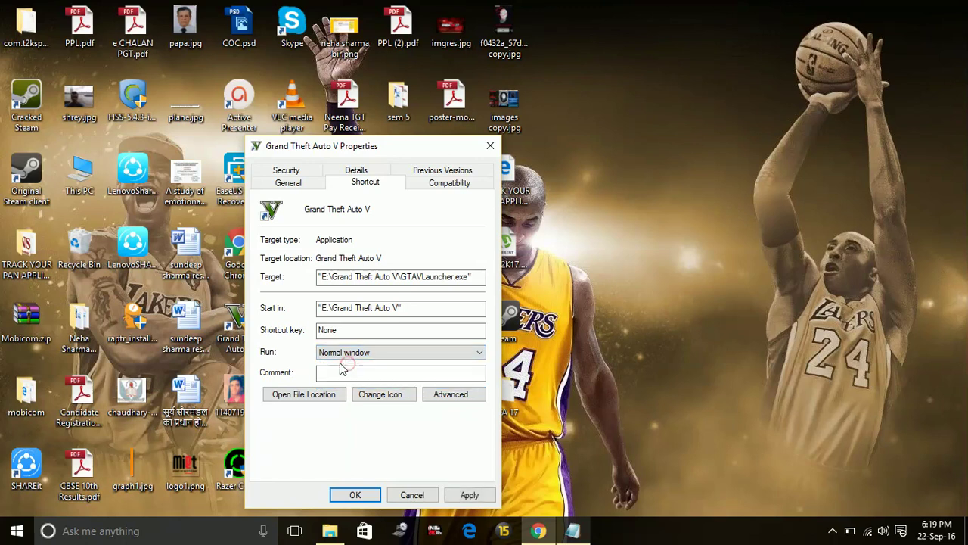
pyautogui.click(469, 495)
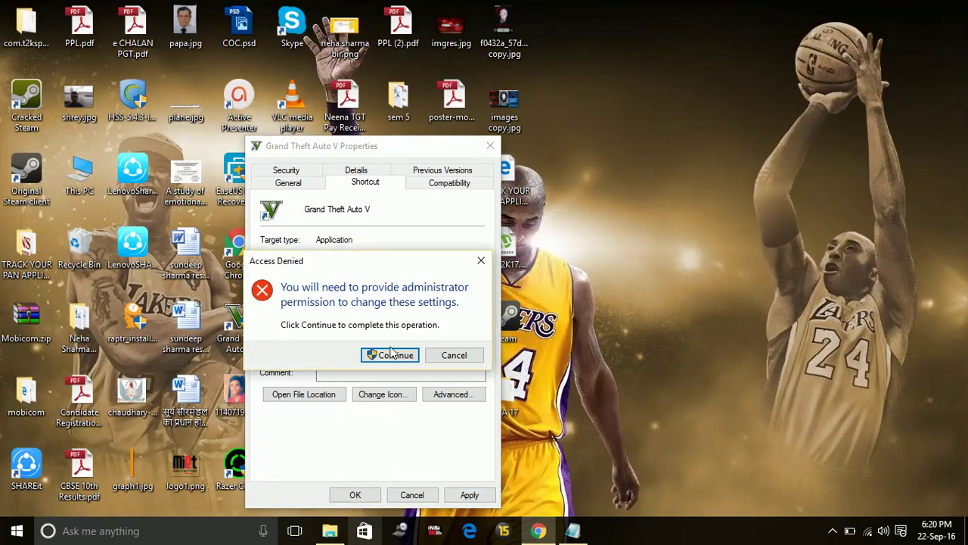
pyautogui.click(391, 353)
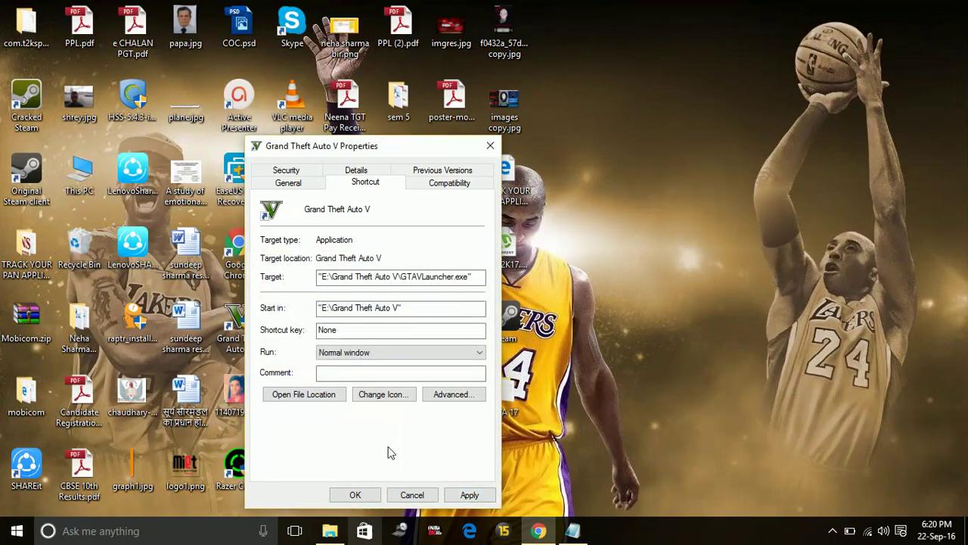
pyautogui.click(370, 495)
# Step: Review the Update Your Drivers section in the Notepad notes, and close the shortcut's remaining properties window
pyautogui.click(583, 533)
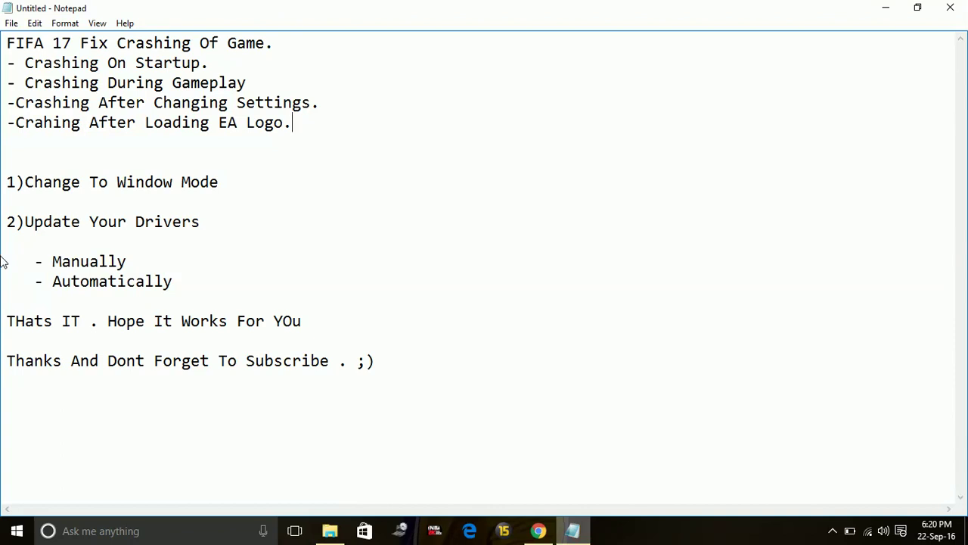
pyautogui.moveTo(6, 221); pyautogui.dragTo(354, 288)
pyautogui.click(367, 225)
pyautogui.click(886, 8)
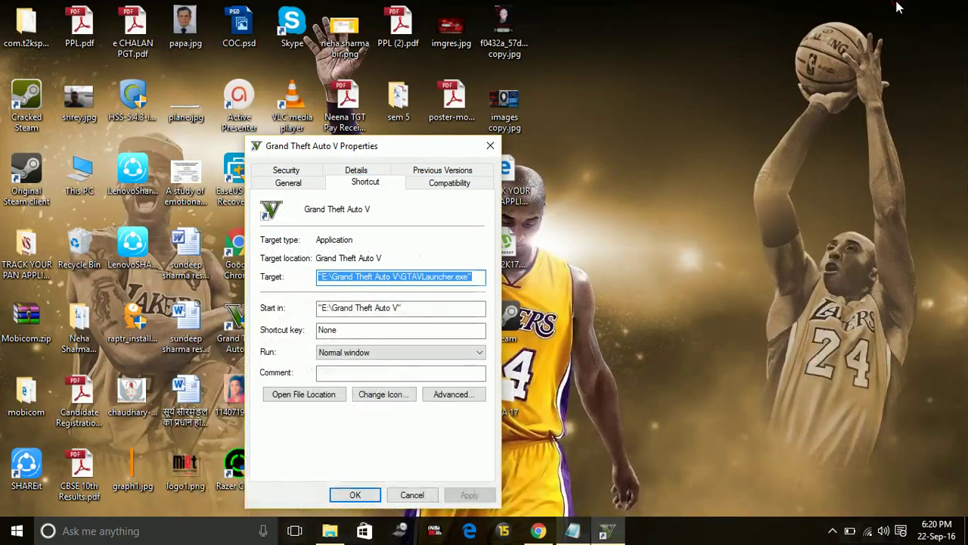
pyautogui.click(491, 147)
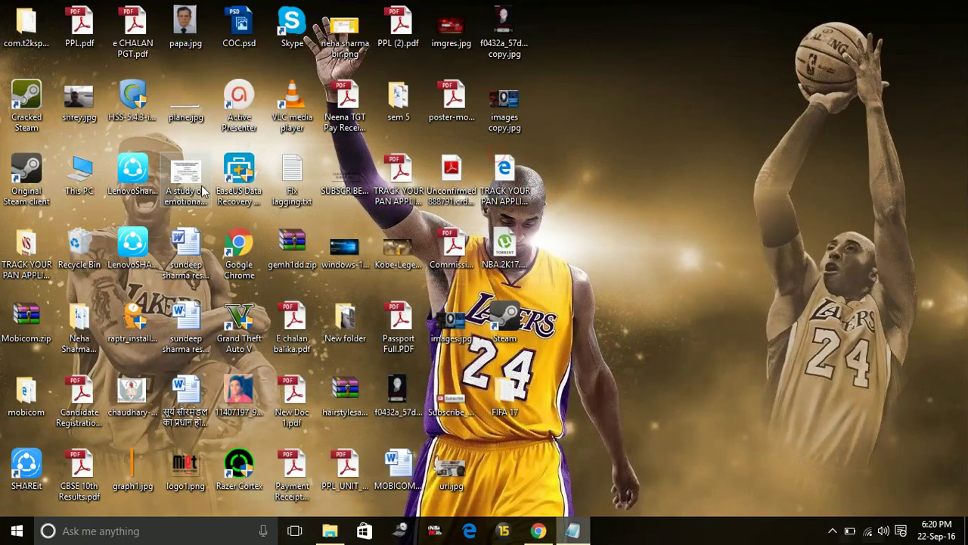
# Step: Open Device Manager from This PC's system properties and show the driver actions for the AMD Radeon HD 7500M/7600M Series display adapter
pyautogui.rightClick(89, 177)
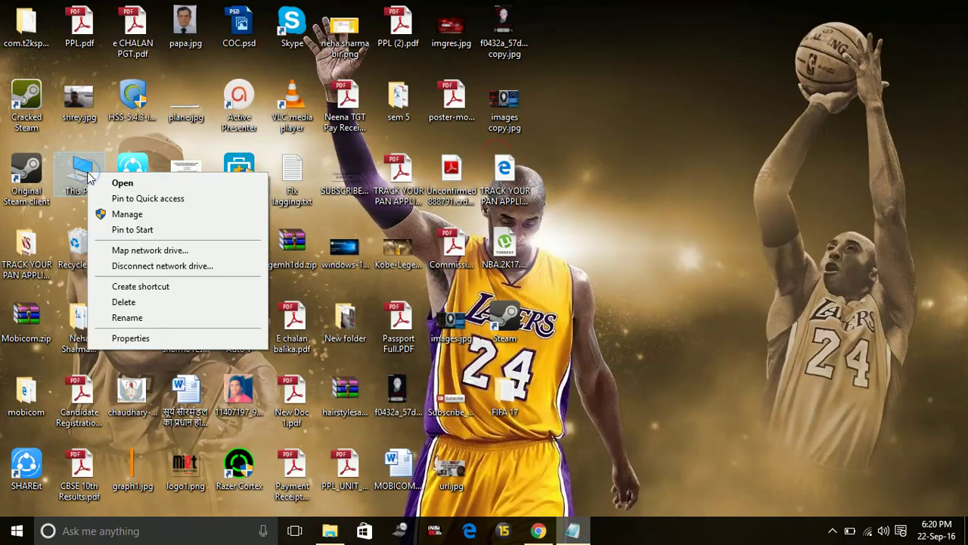
pyautogui.click(164, 339)
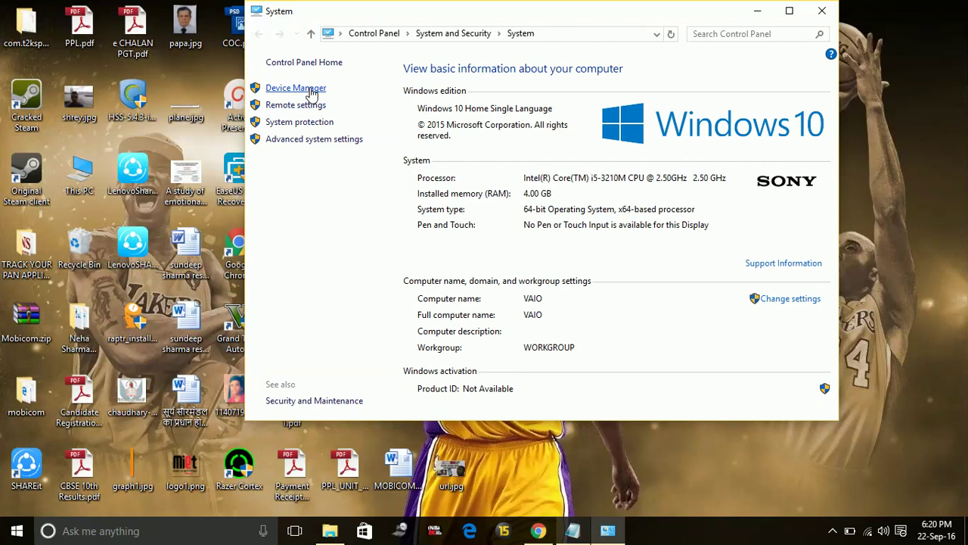
pyautogui.click(311, 89)
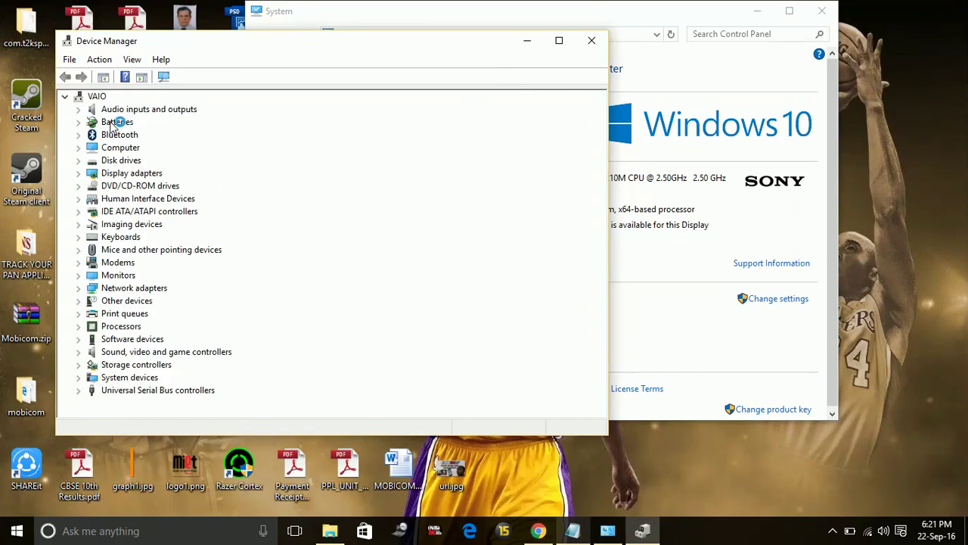
pyautogui.click(117, 175)
pyautogui.doubleClick(119, 175)
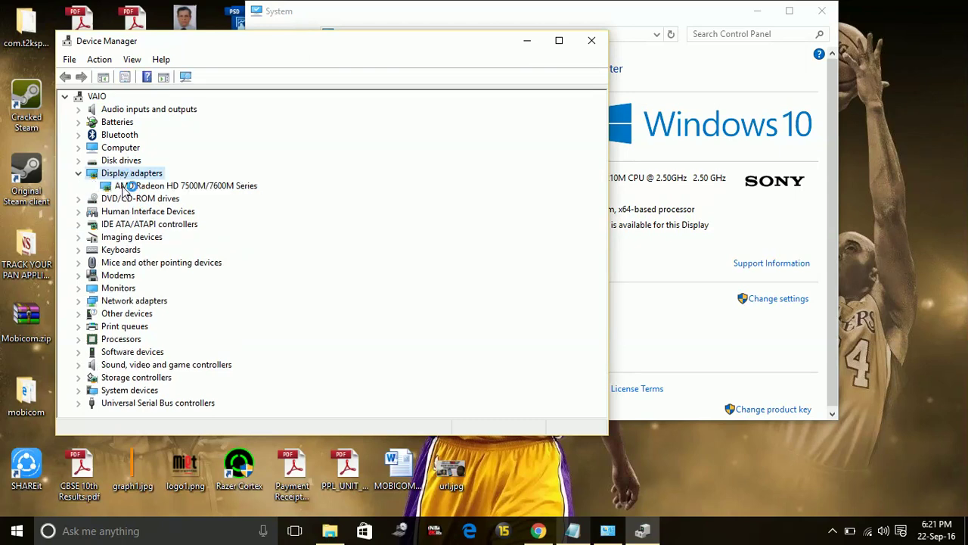
pyautogui.rightClick(126, 185)
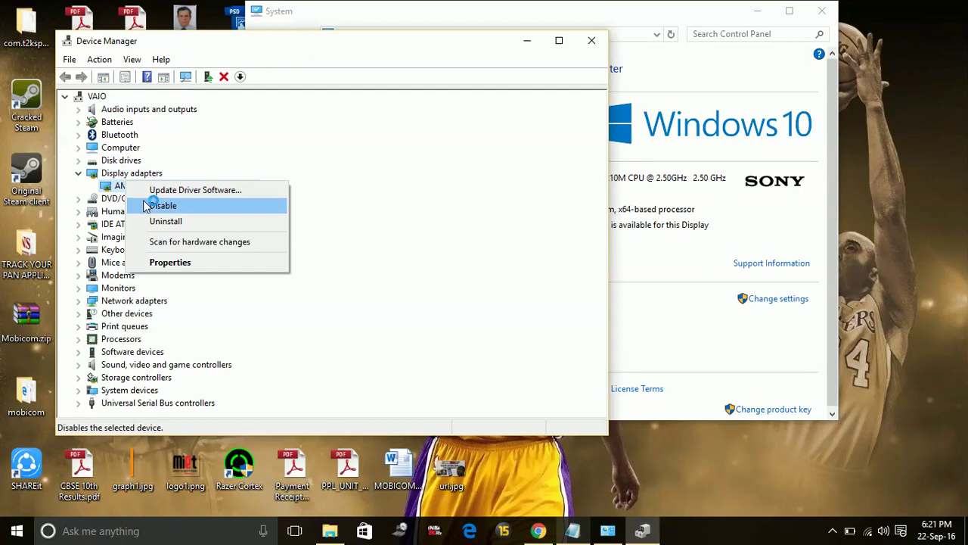
# Step: Try to update the driver software of the HL-DT-ST DVDRAM GT80N drive, and close Device Manager and the System window
pyautogui.click(127, 200)
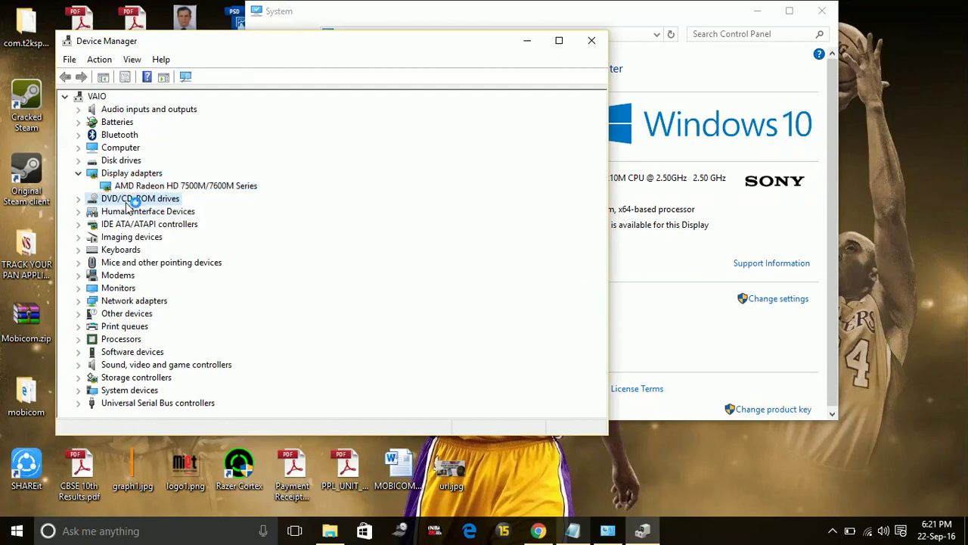
pyautogui.rightClick(127, 203)
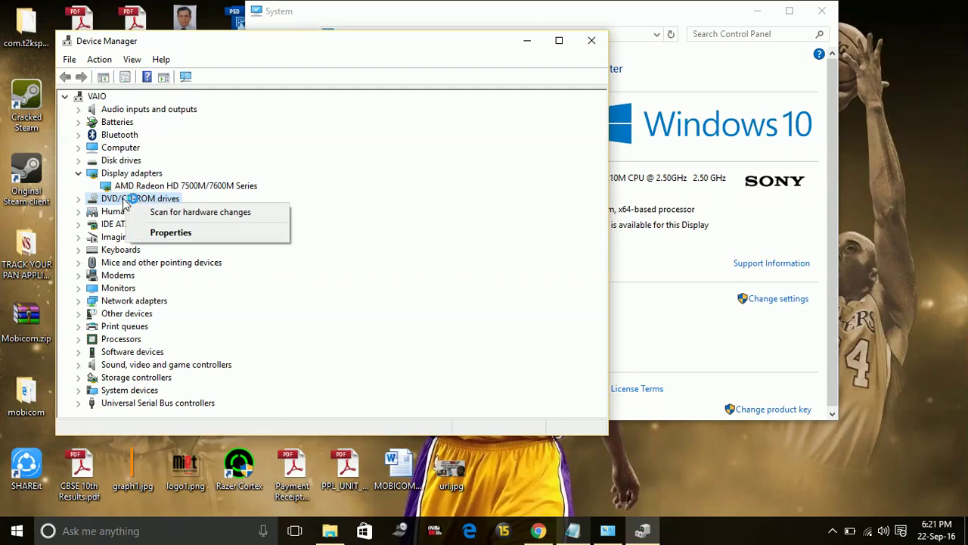
pyautogui.click(132, 209)
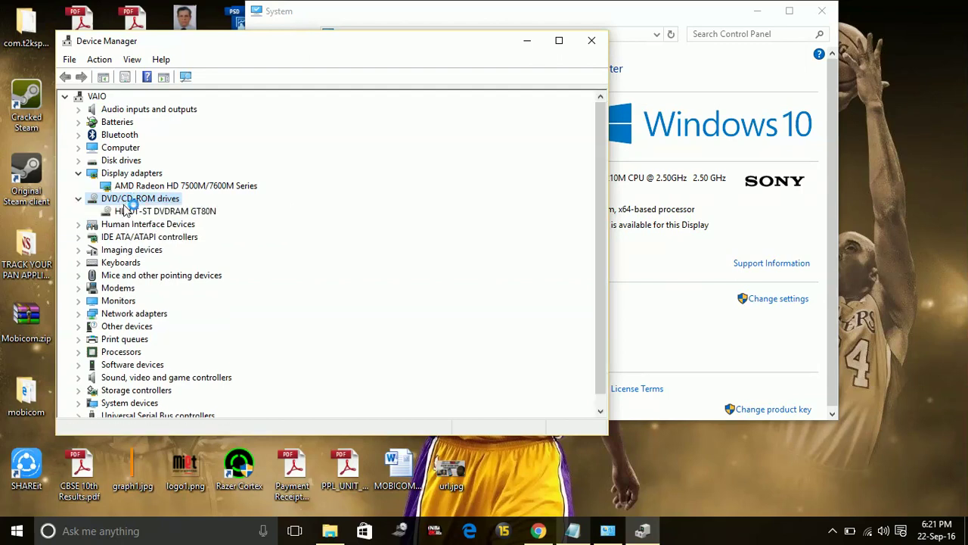
pyautogui.rightClick(130, 214)
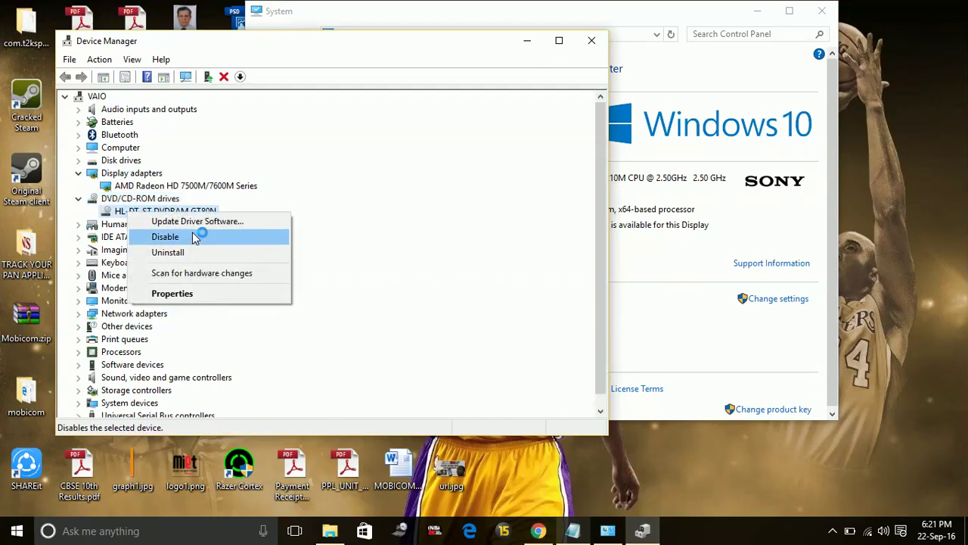
pyautogui.click(196, 227)
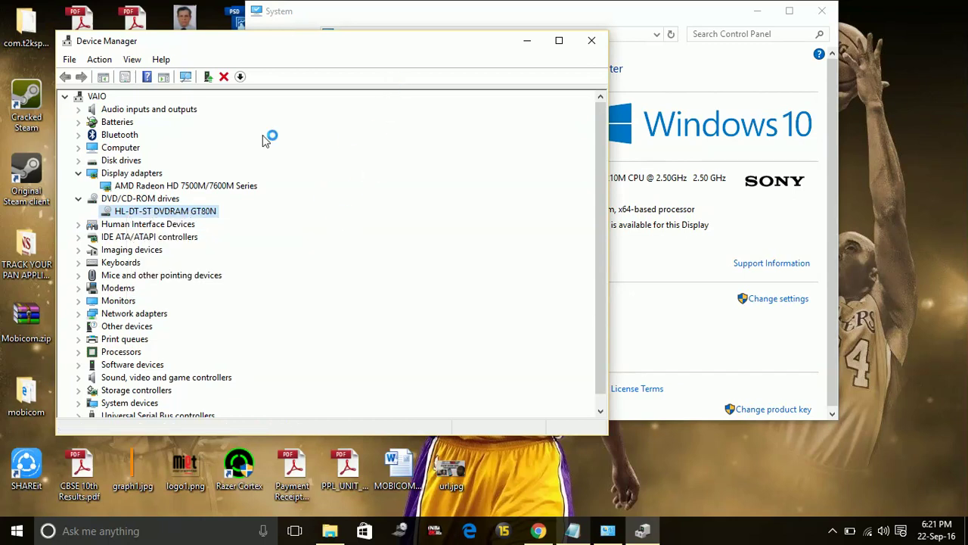
pyautogui.click(592, 41)
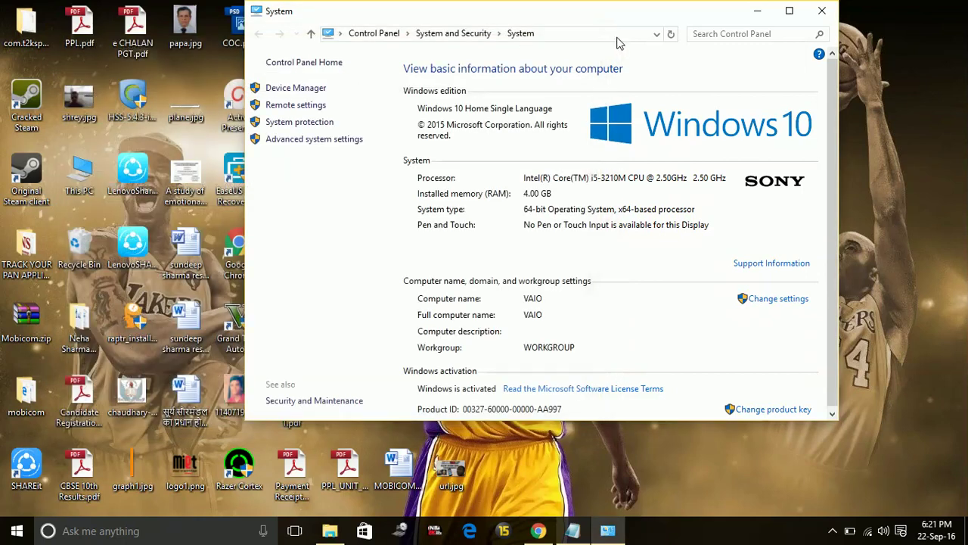
pyautogui.click(821, 11)
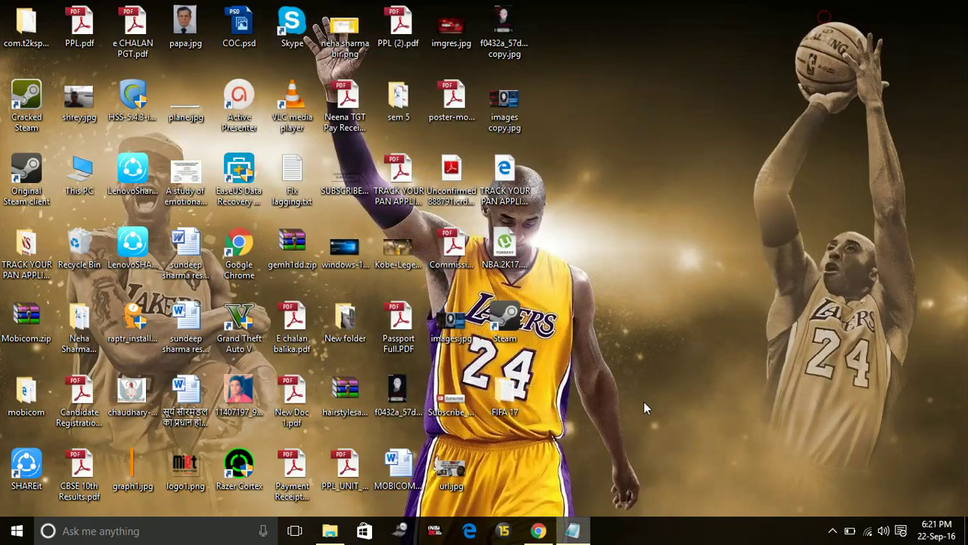
# Step: Return to the Notepad notes and go over the Manually and Automatically items under Update Your Drivers
pyautogui.click(577, 532)
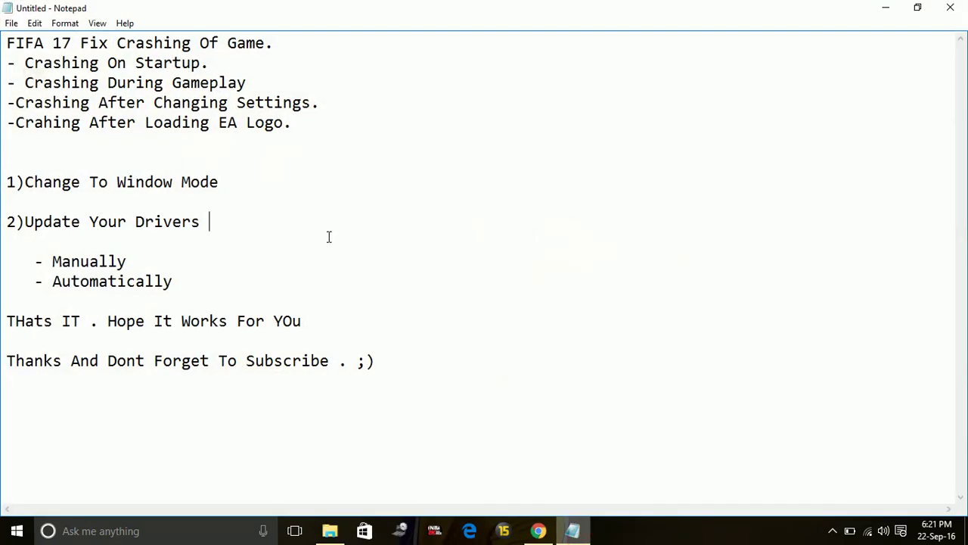
pyautogui.click(265, 261)
pyautogui.click(212, 293)
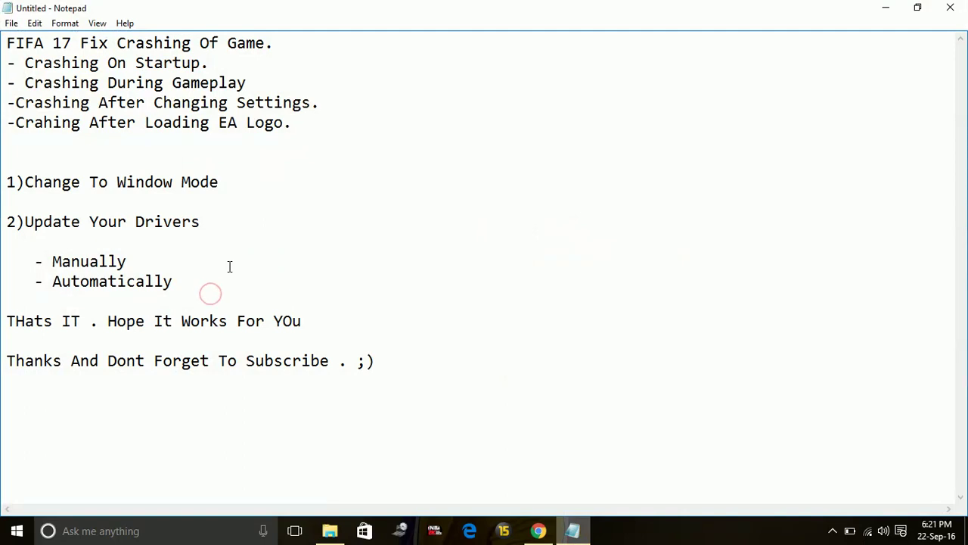